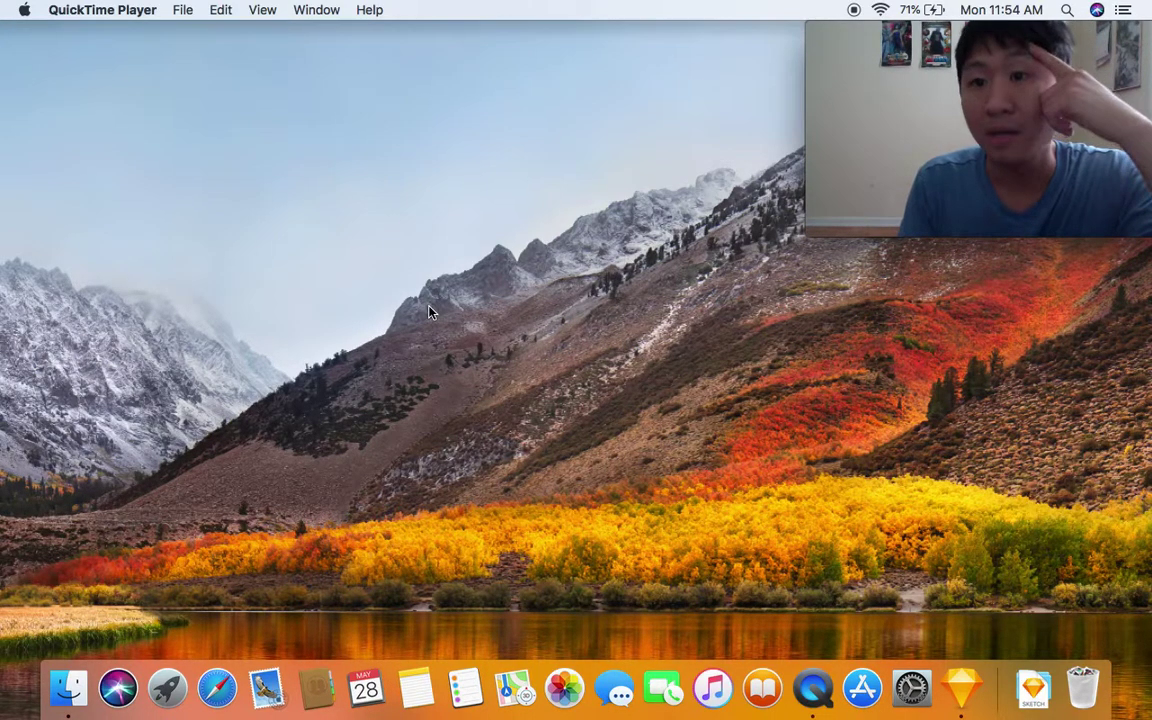
Open a Finder window and view the contents of the sandisk 64g external drive
click(521, 372)
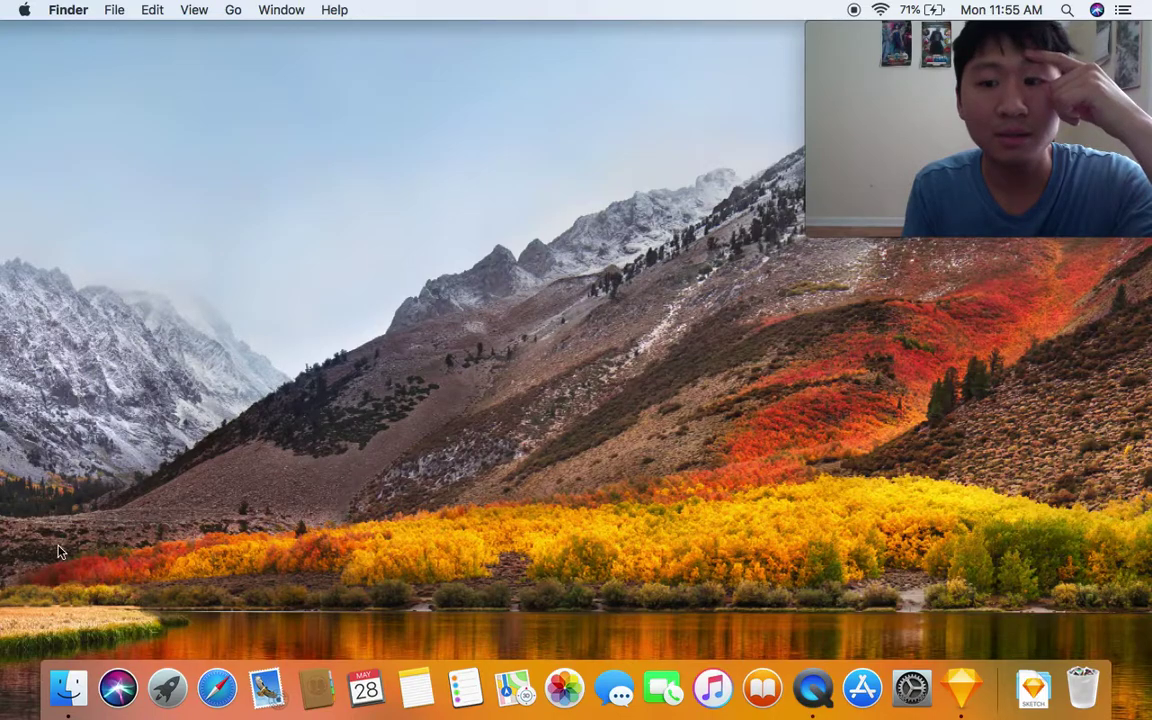
click(62, 690)
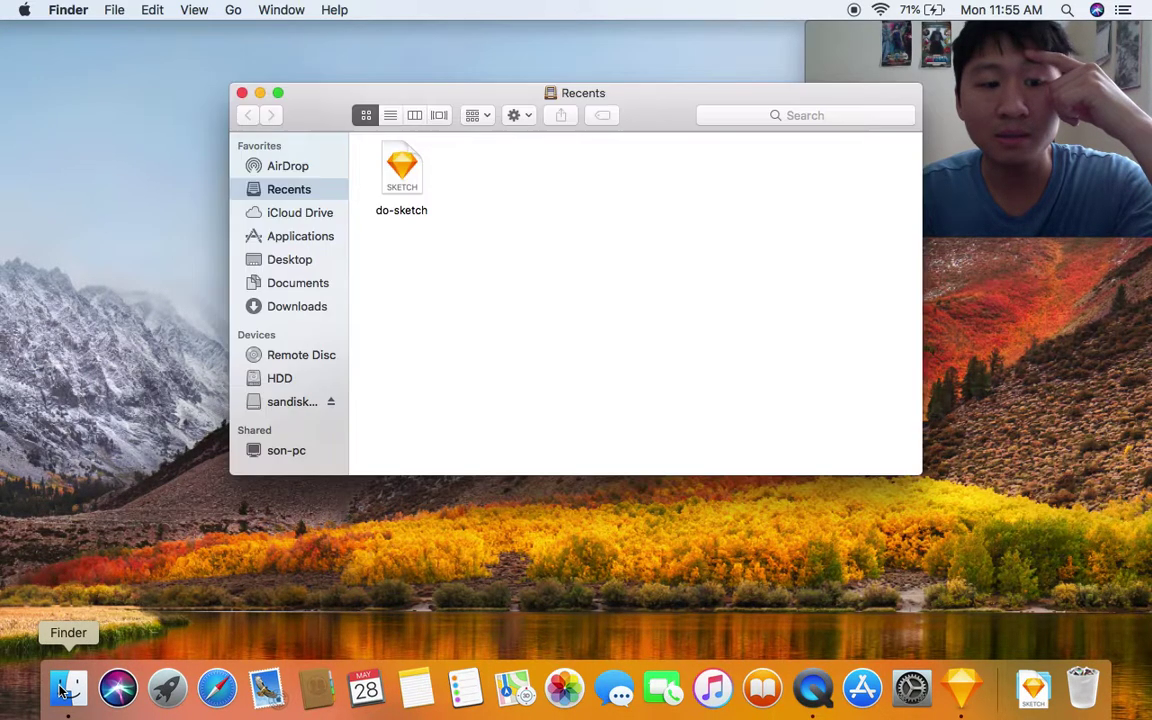
click(280, 405)
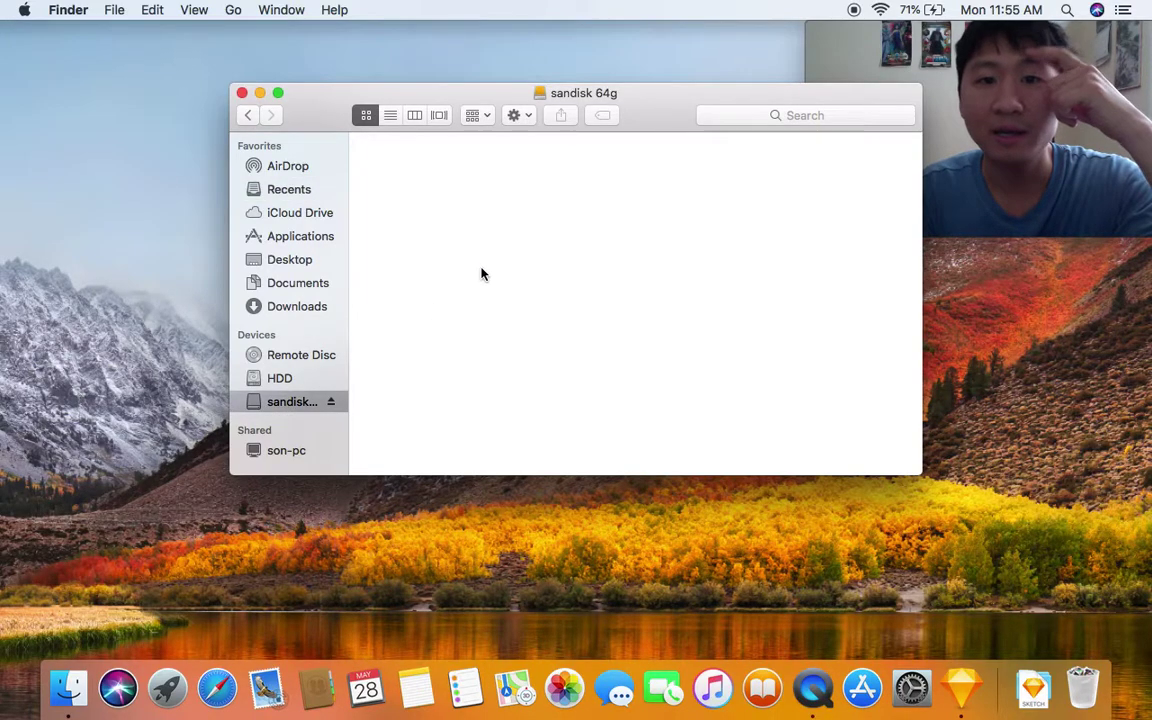
drag(426, 101, 274, 77)
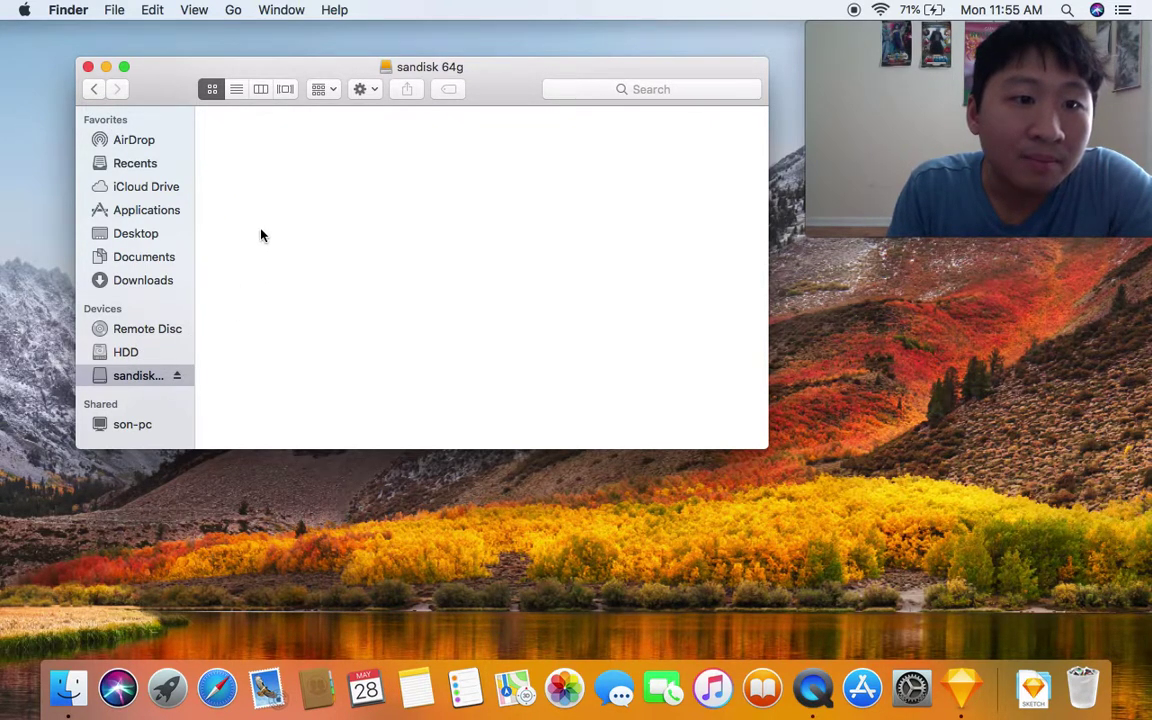
Launch Disk Utility through a Spotlight search for "disk" and show all devices instead of only volumes
click(1067, 10)
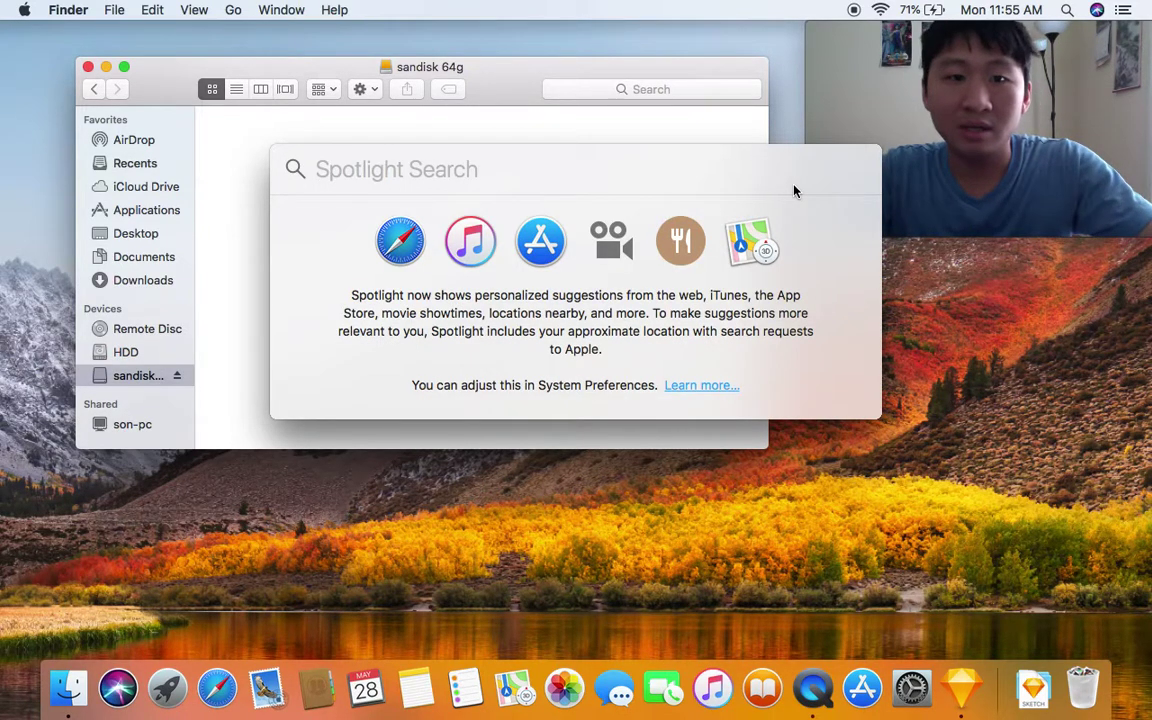
text(disk)
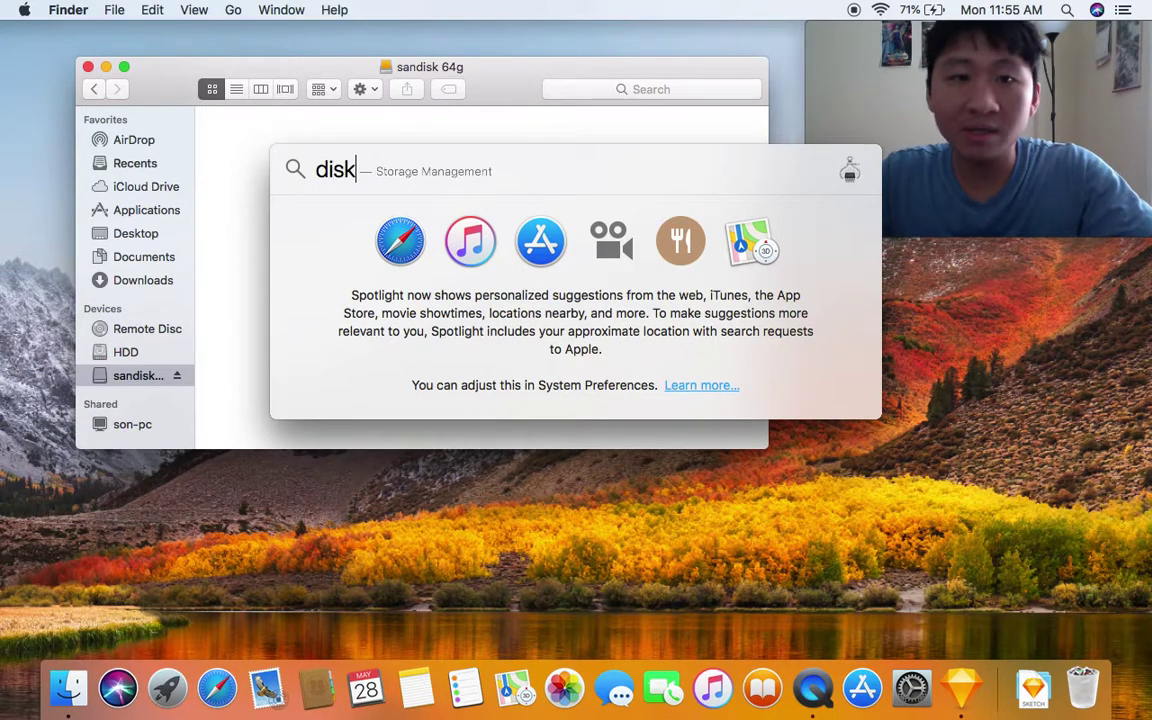
key(Return)
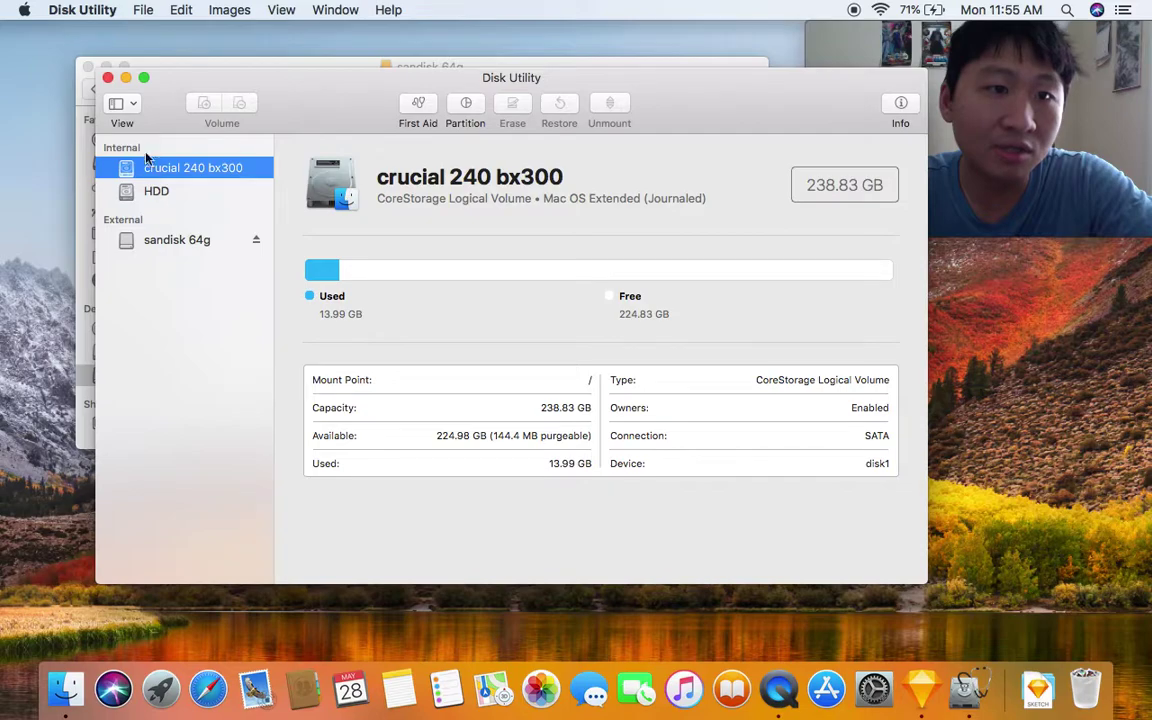
click(132, 106)
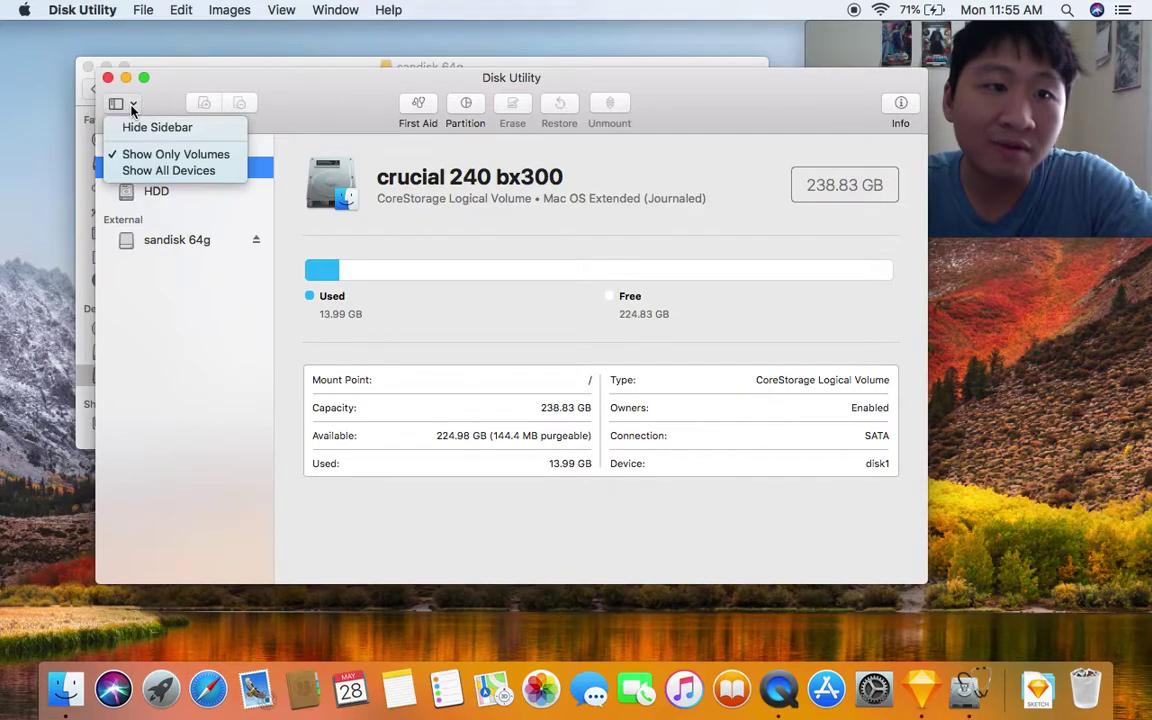
click(160, 171)
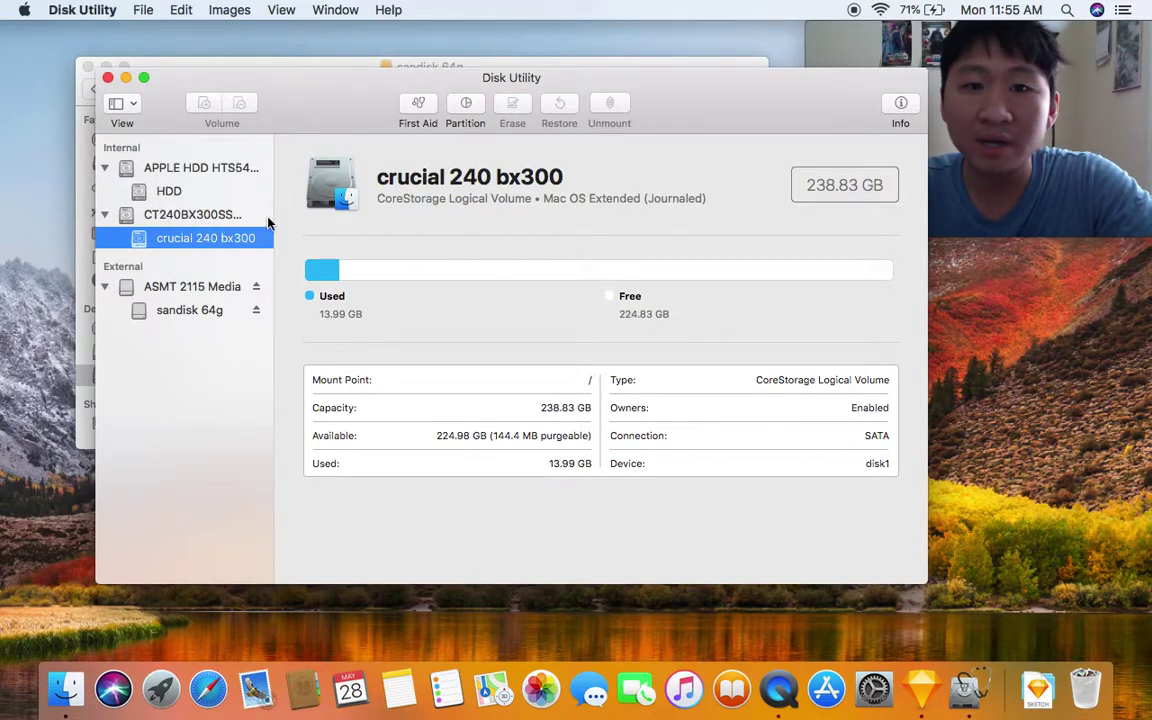
drag(365, 86, 327, 60)
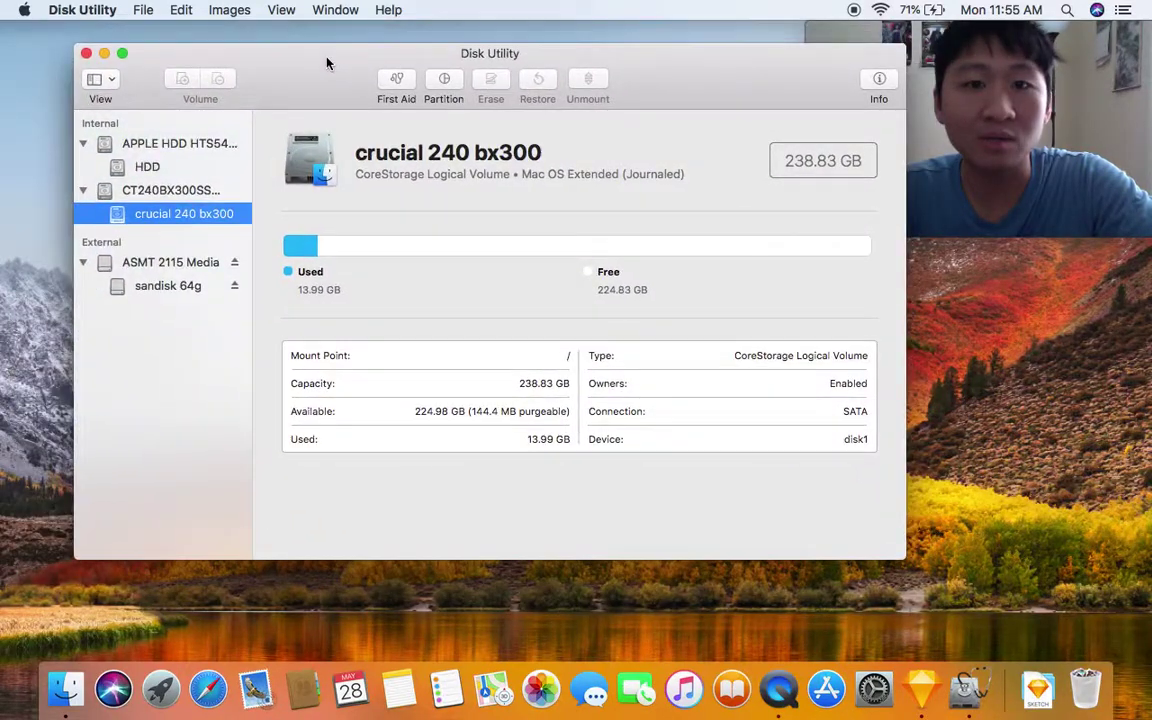
Start erasing the external ASMT 2115 Media disk, choosing the ExFAT format and the GUID Partition Map scheme
click(161, 263)
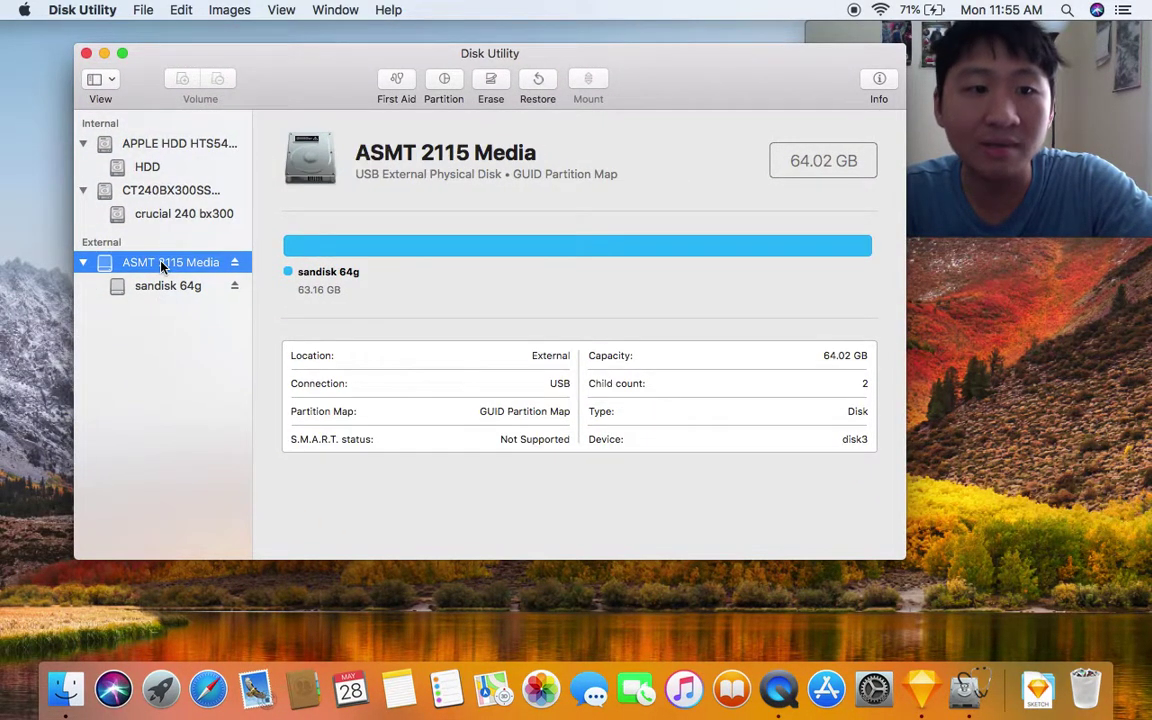
click(82, 263)
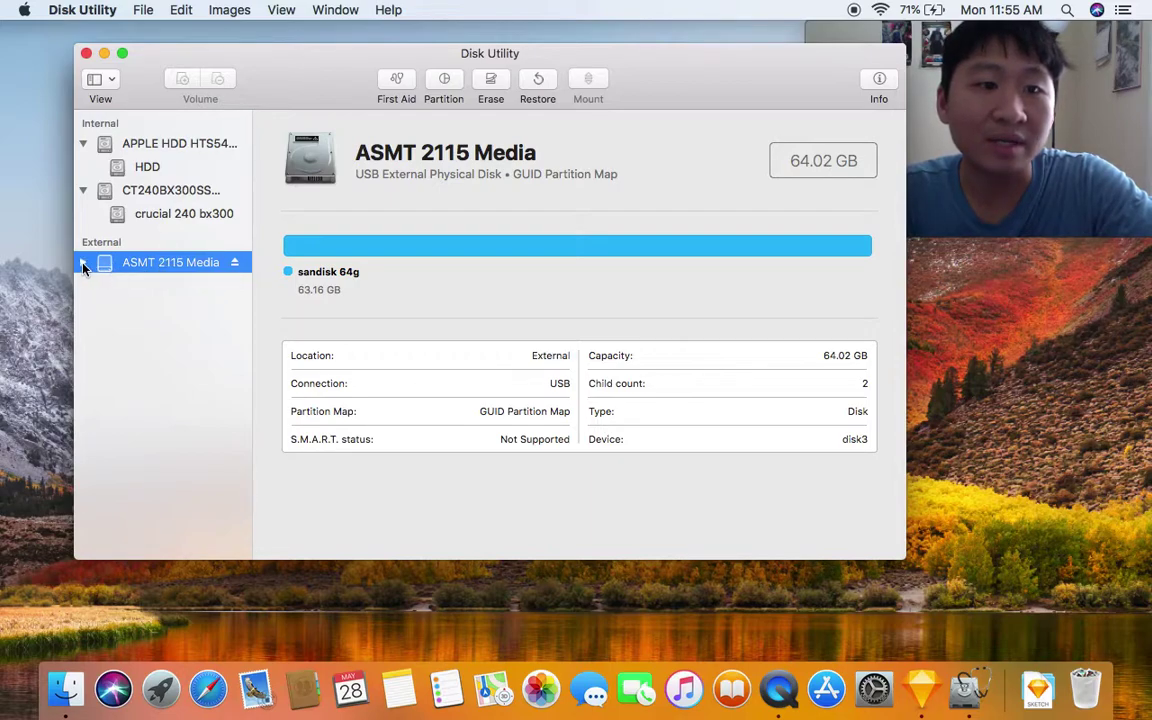
click(86, 263)
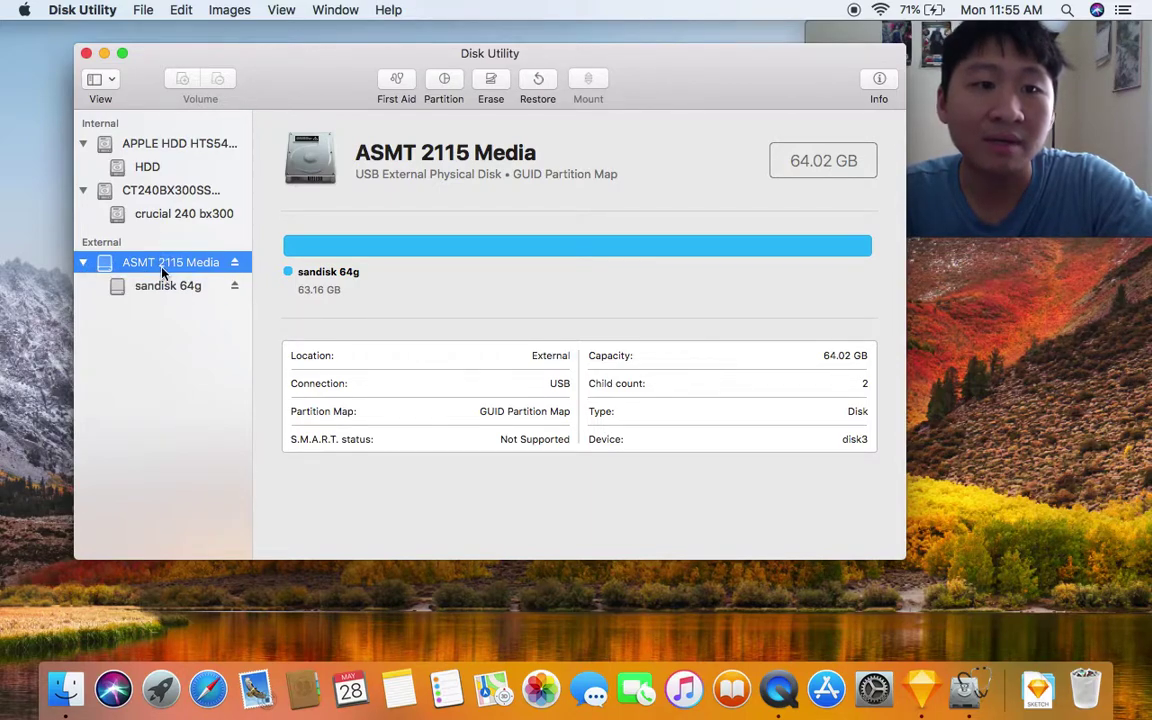
click(490, 82)
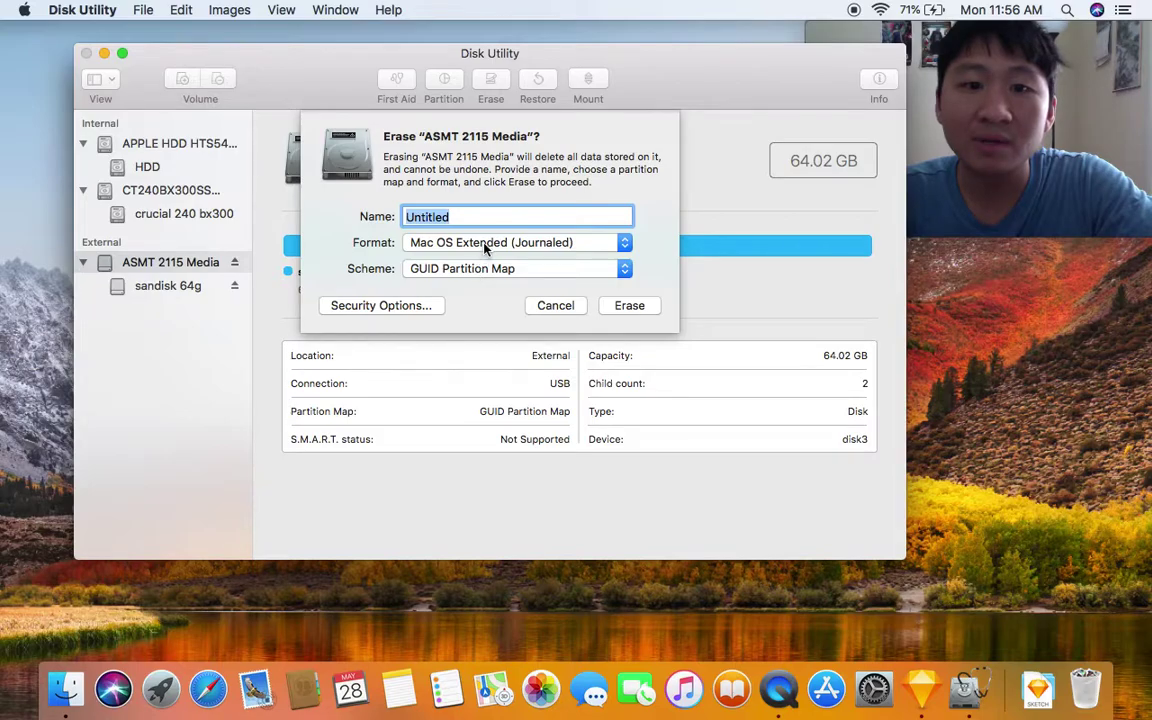
click(487, 247)
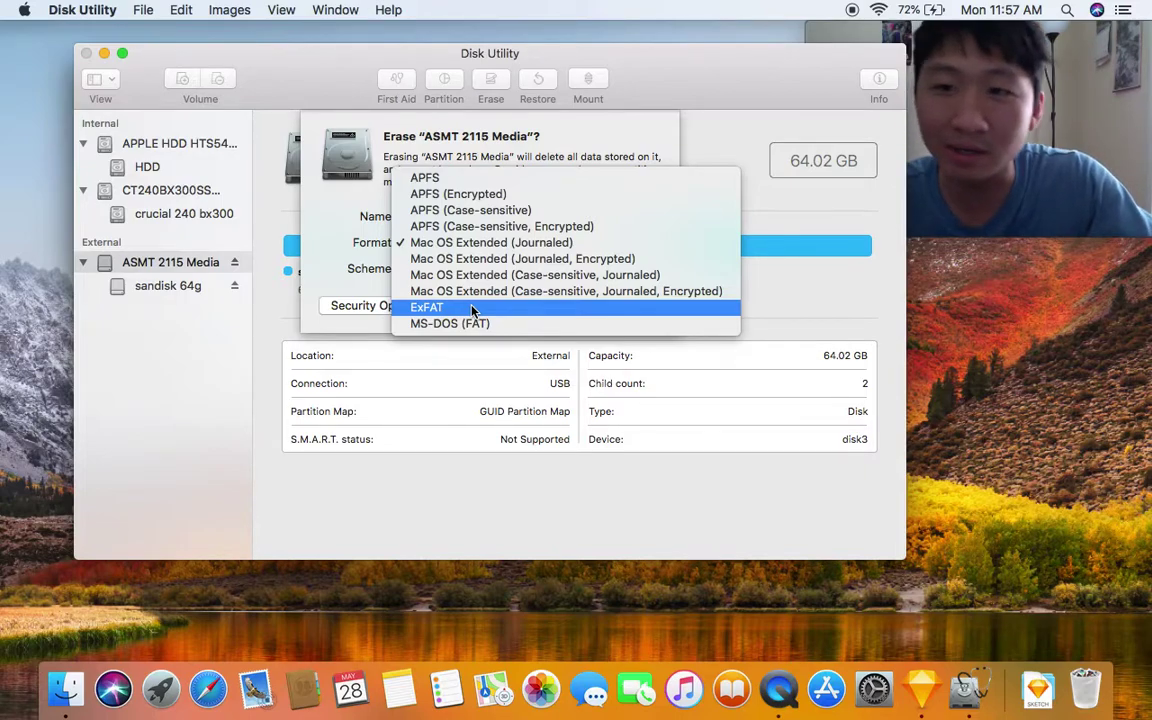
click(473, 311)
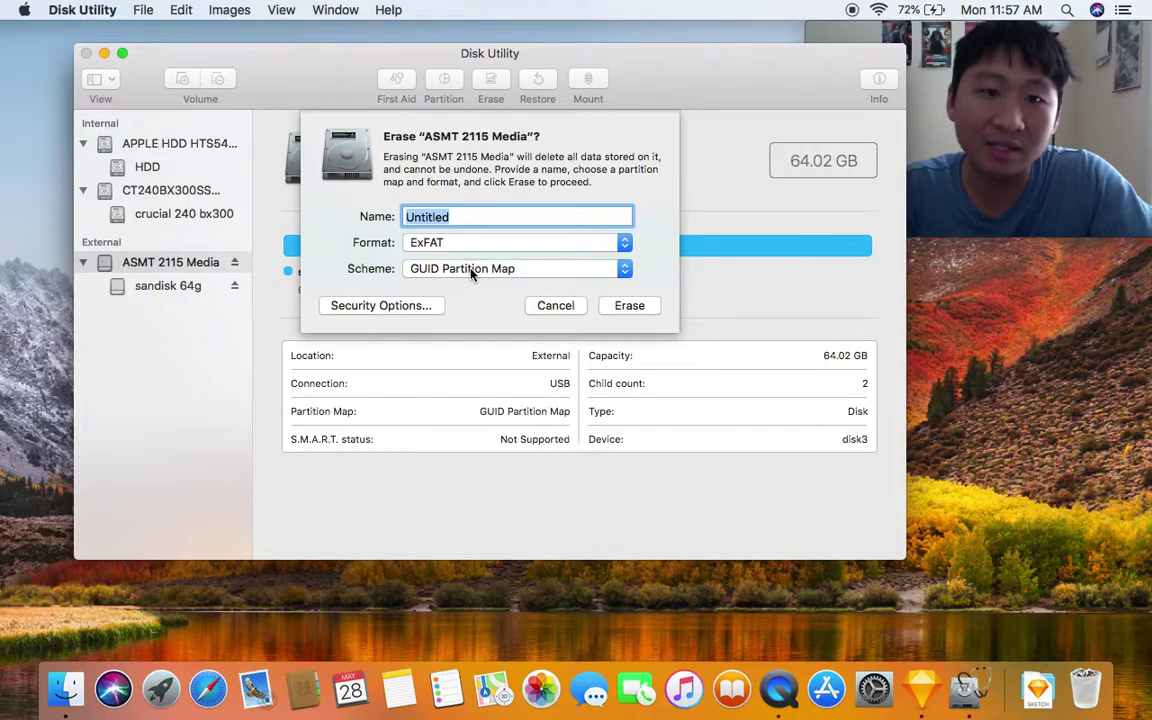
click(473, 270)
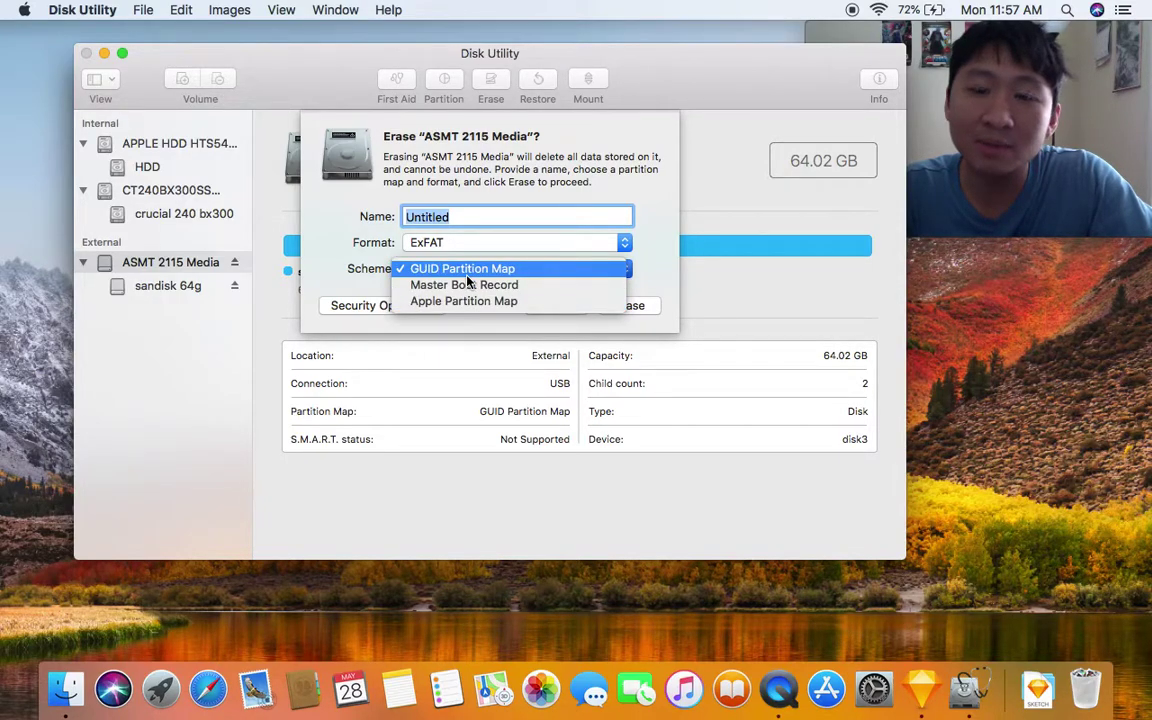
click(467, 276)
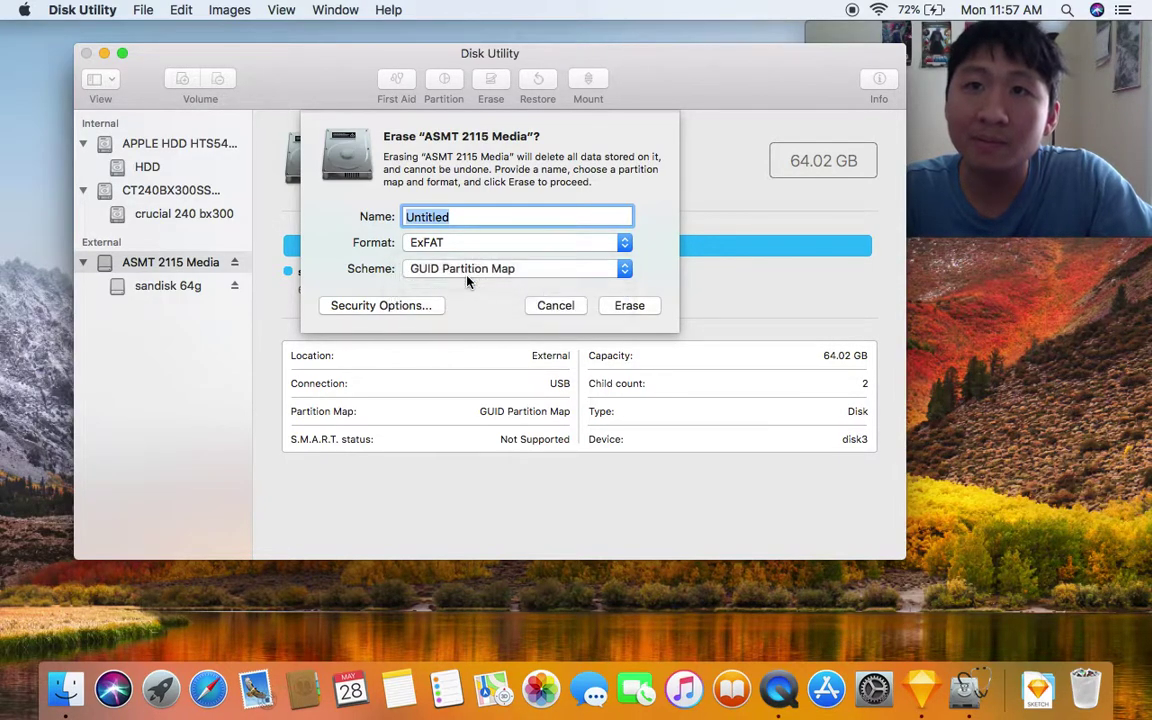
Name the new volume "sandisk 64g" and run the erase
click(454, 219)
double_click(454, 219)
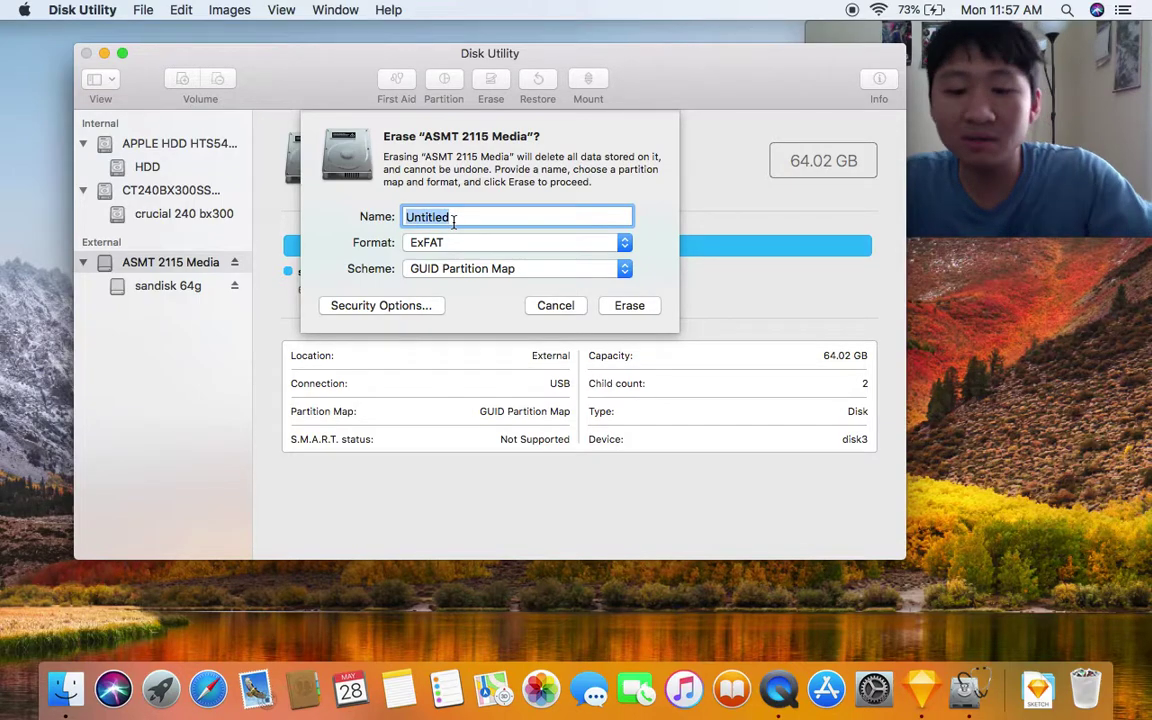
text(sandisk)
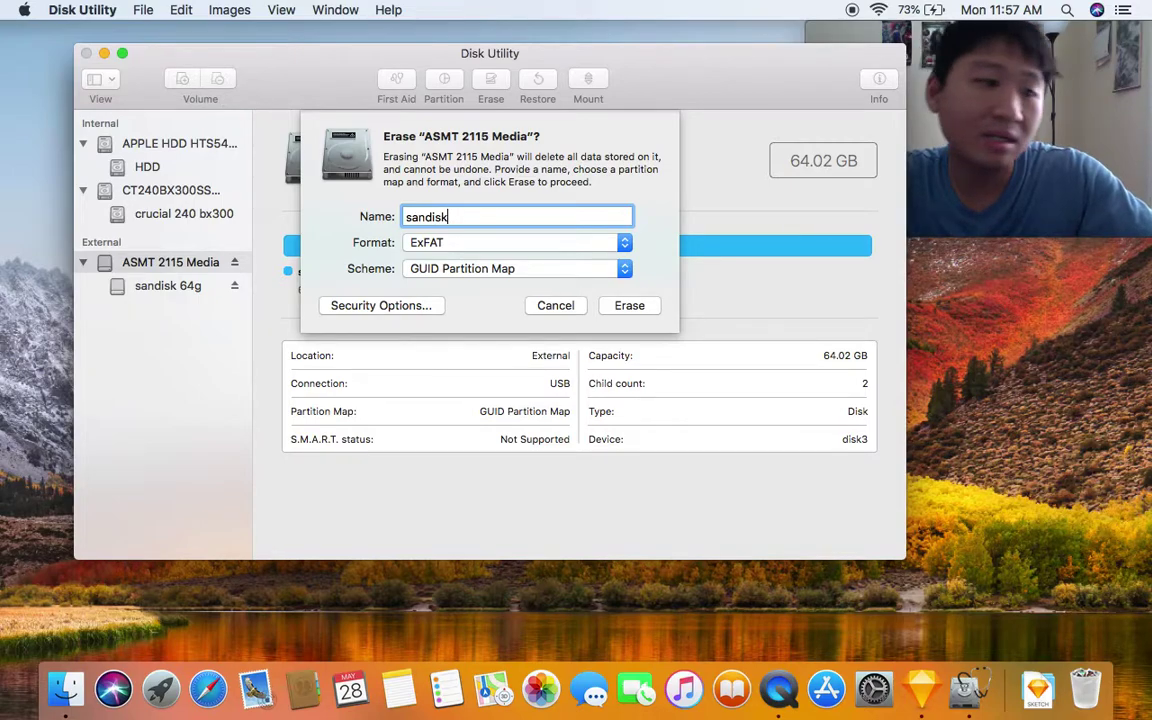
text( 64b)
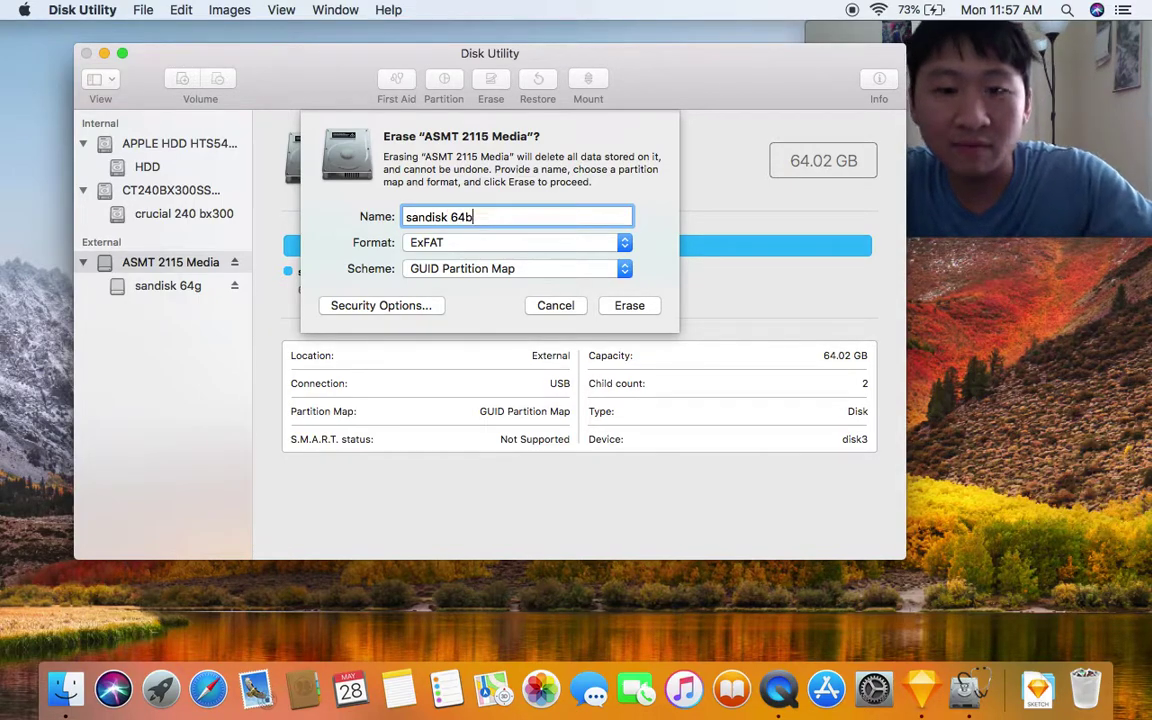
key(BackSpace)
text(g)
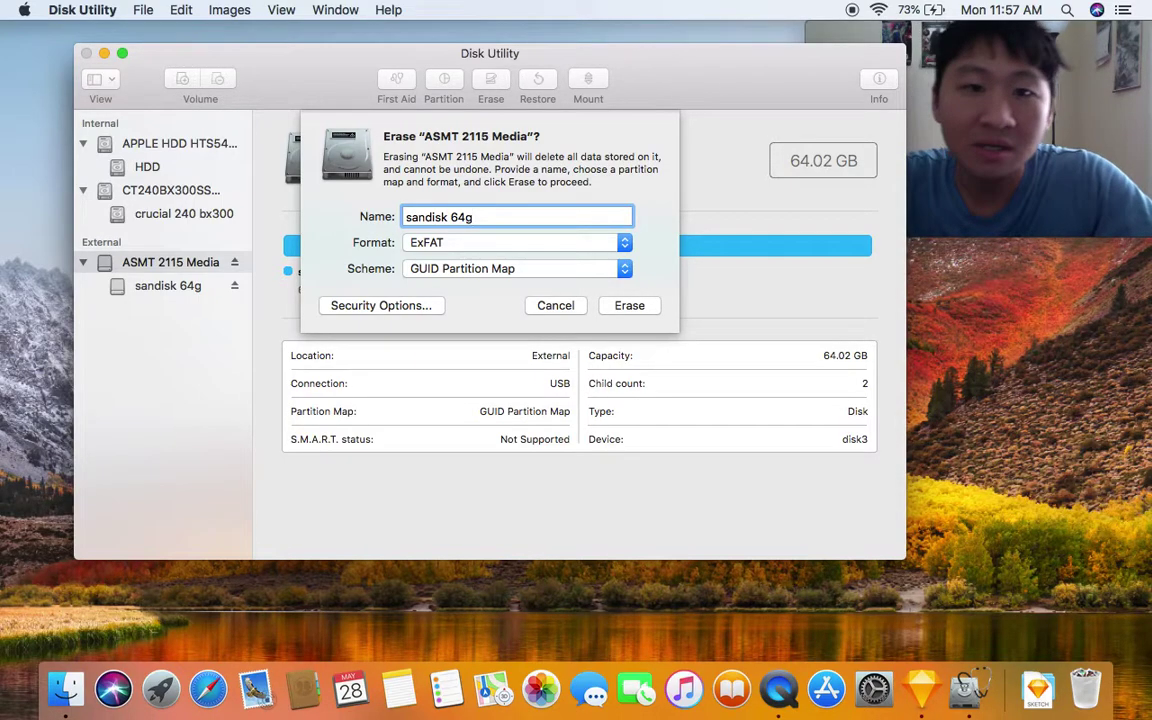
click(633, 308)
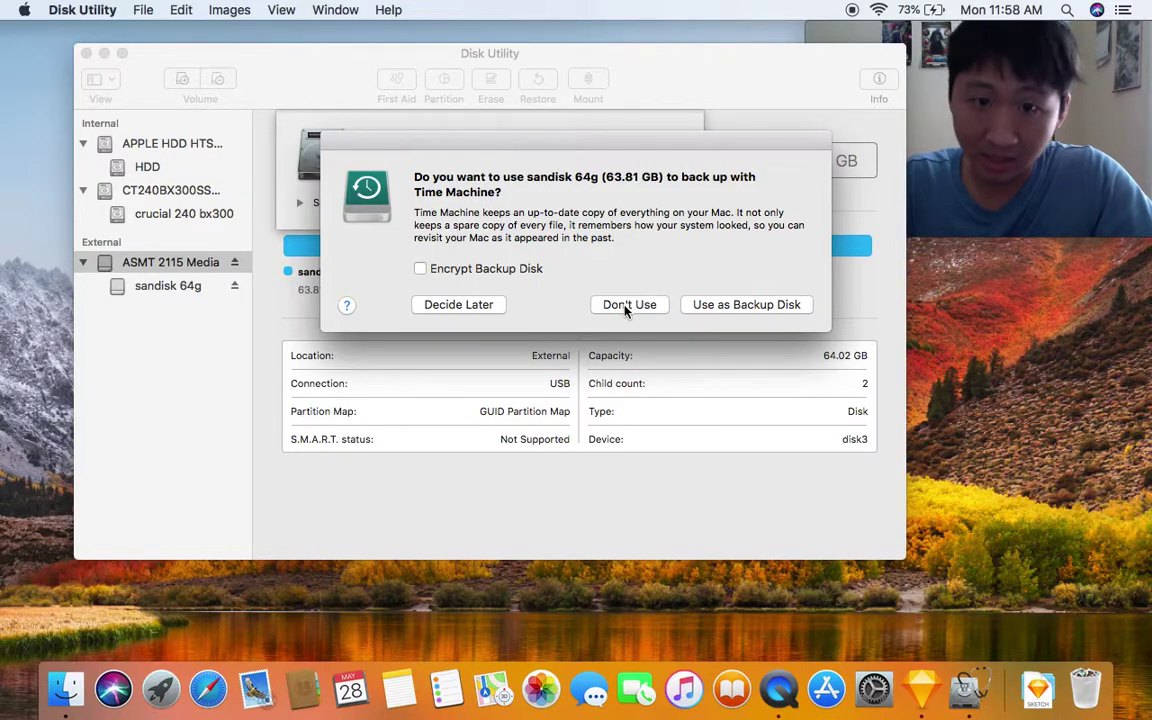
Decline using sandisk 64g for Time Machine backups, finish the erase and close Disk Utility
click(627, 306)
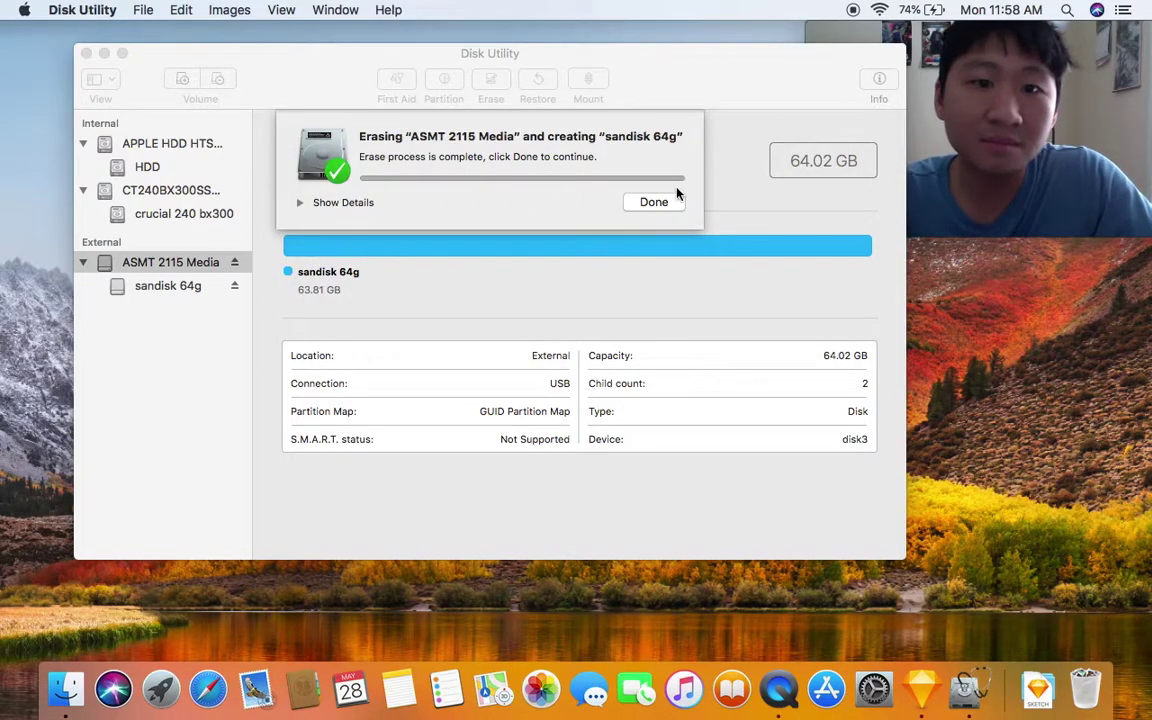
click(656, 202)
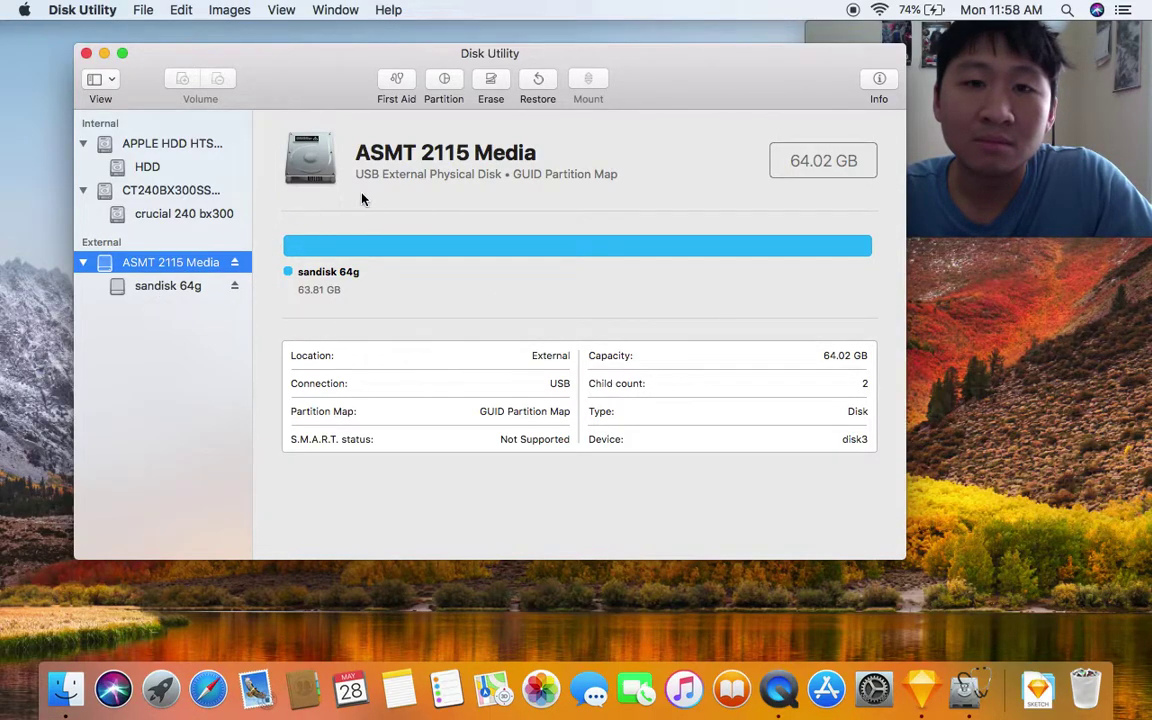
click(160, 287)
click(164, 263)
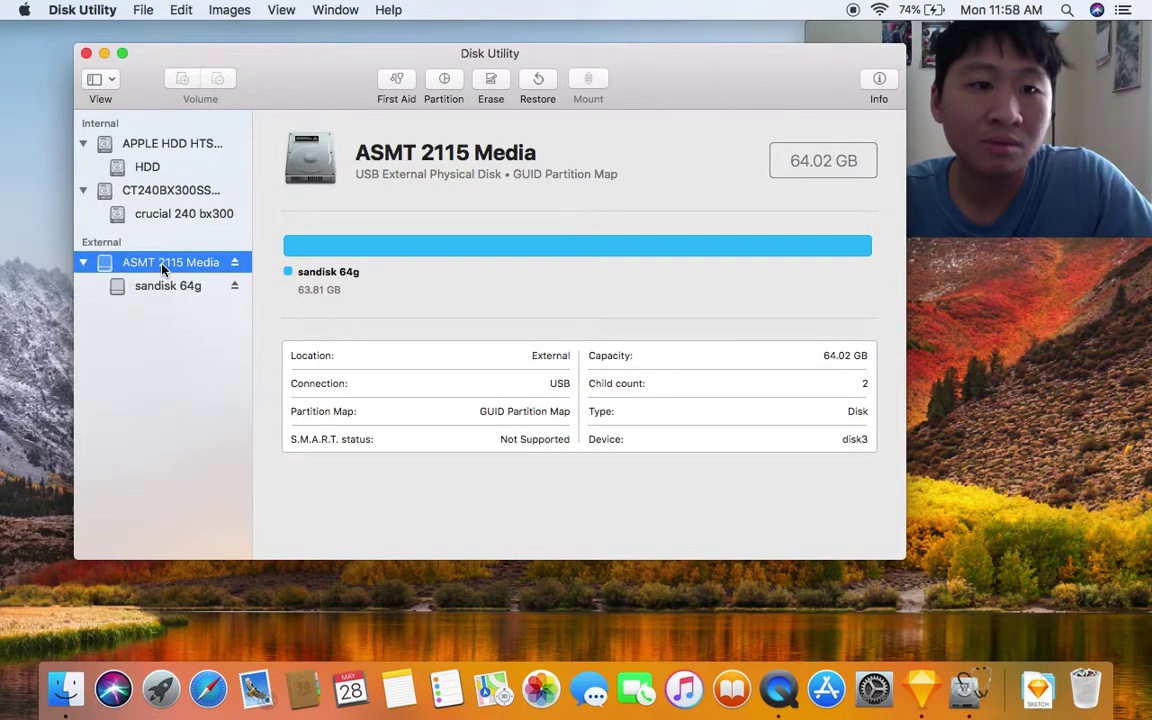
click(86, 55)
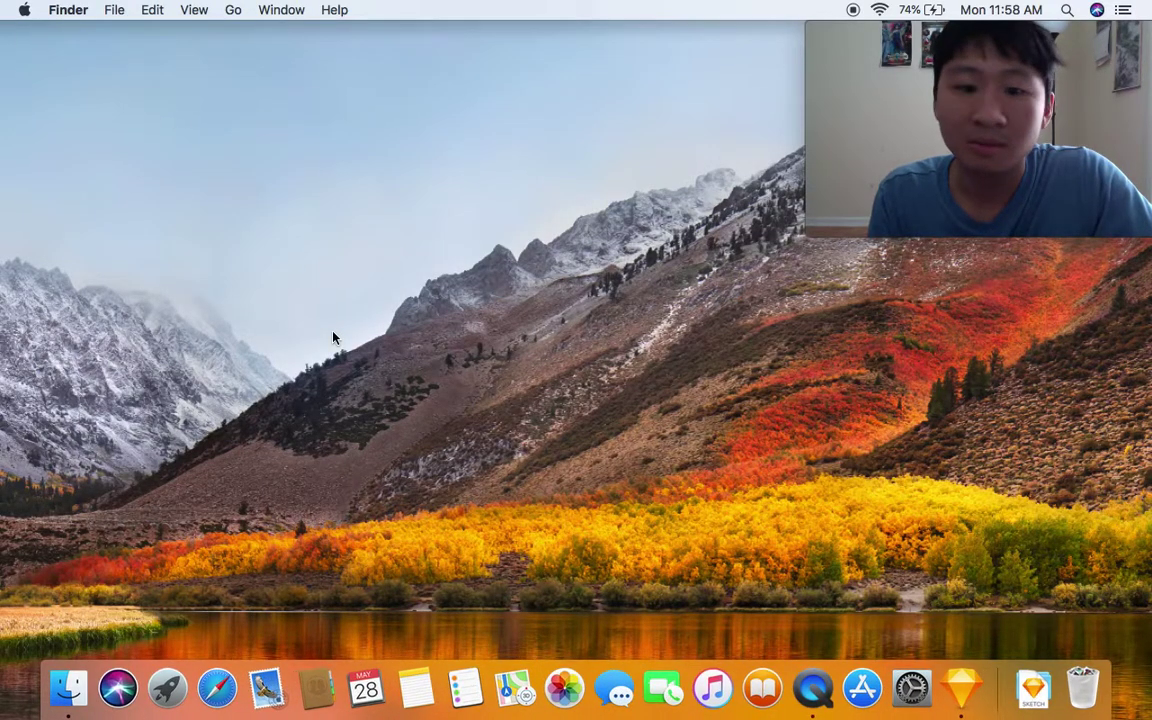
Open Finder and check the contents of the reformatted sandisk 64g drive alongside the other listed devices
click(66, 690)
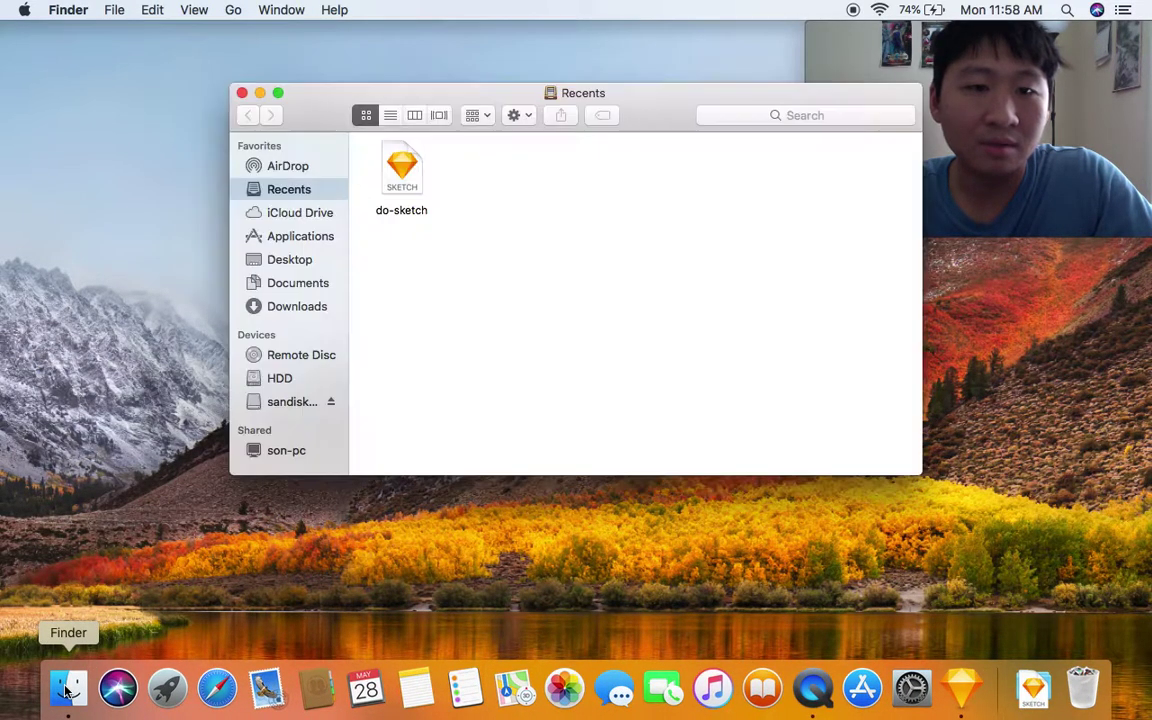
click(291, 405)
click(283, 380)
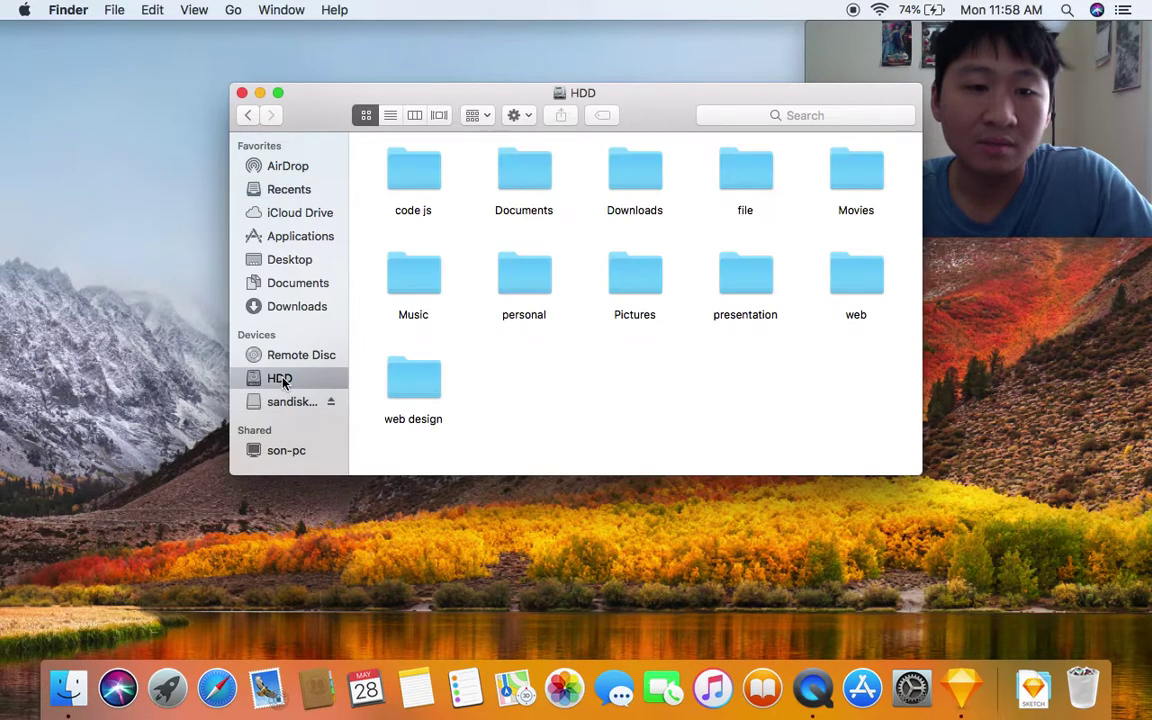
click(290, 357)
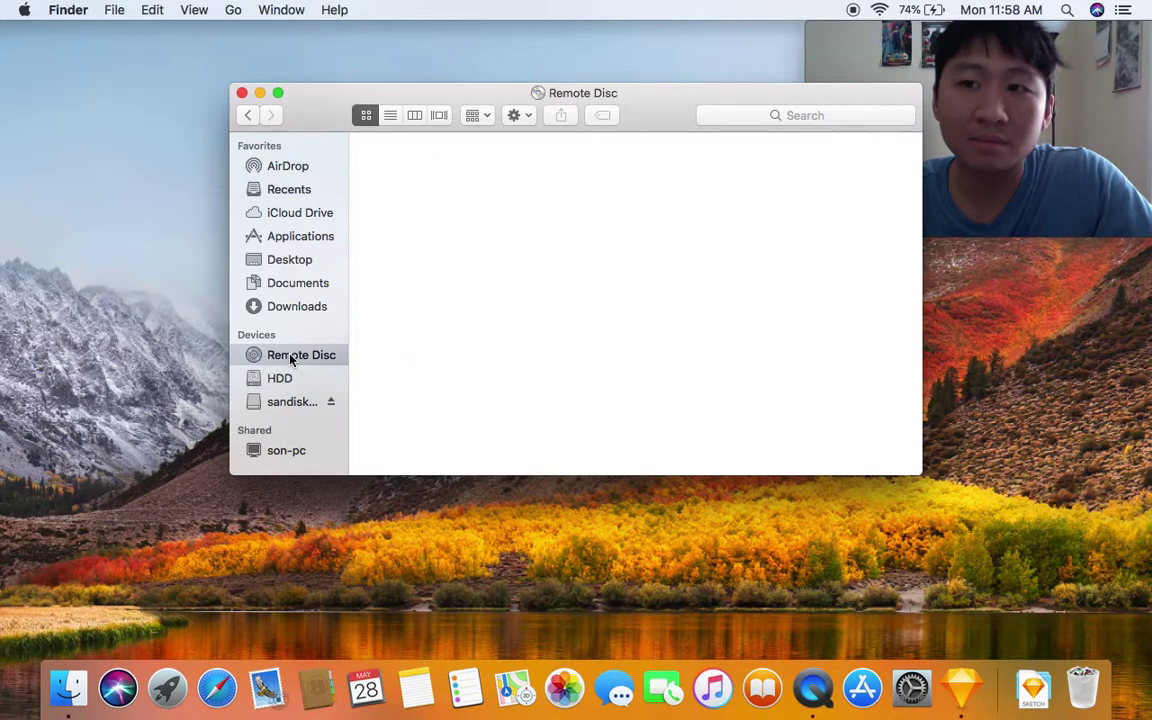
click(288, 405)
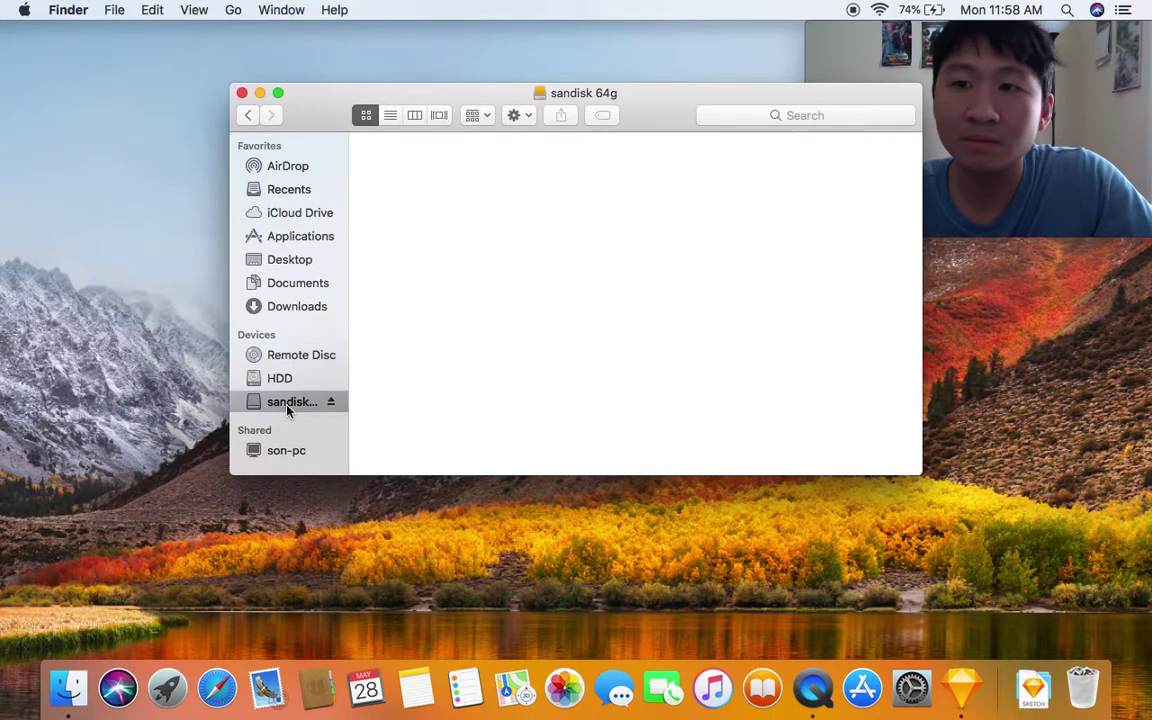
Open the web design folder on the HDD drive
click(283, 378)
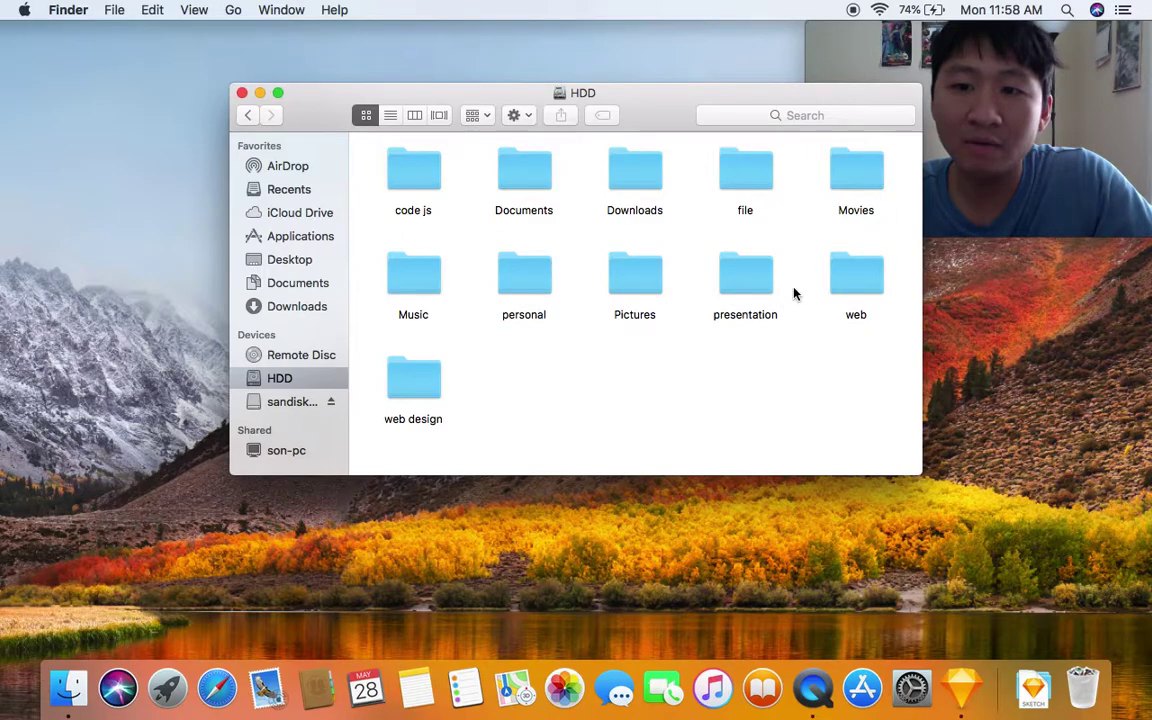
double_click(410, 380)
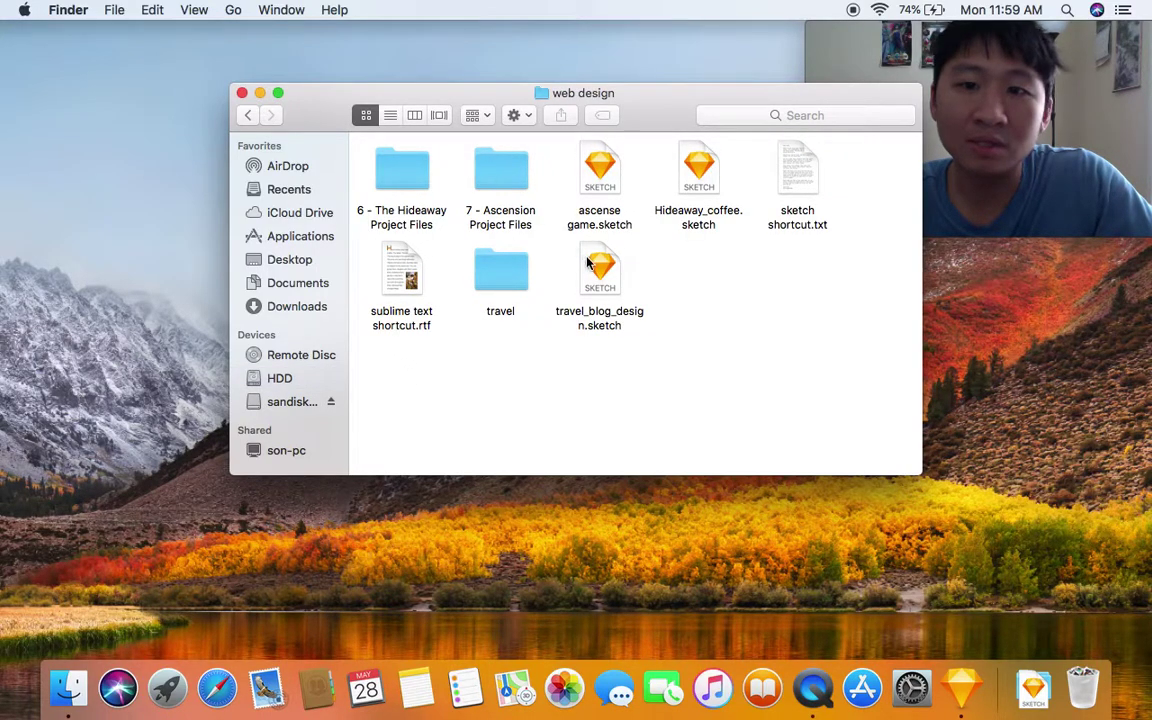
click(597, 173)
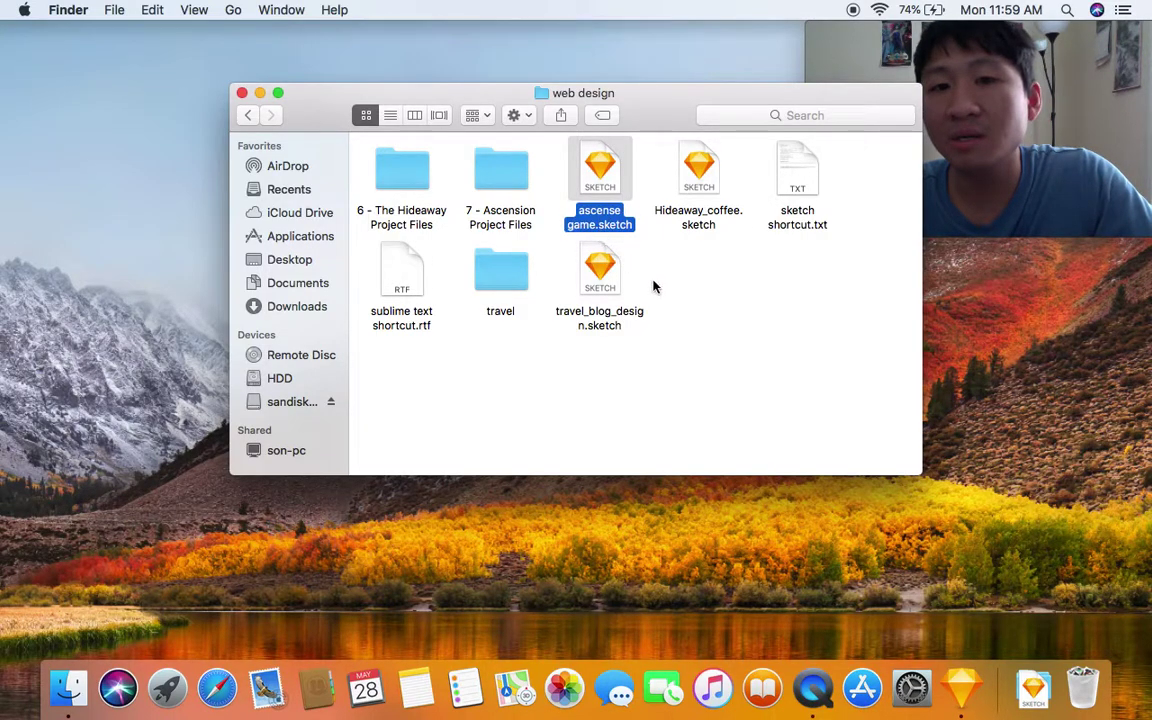
click(630, 249)
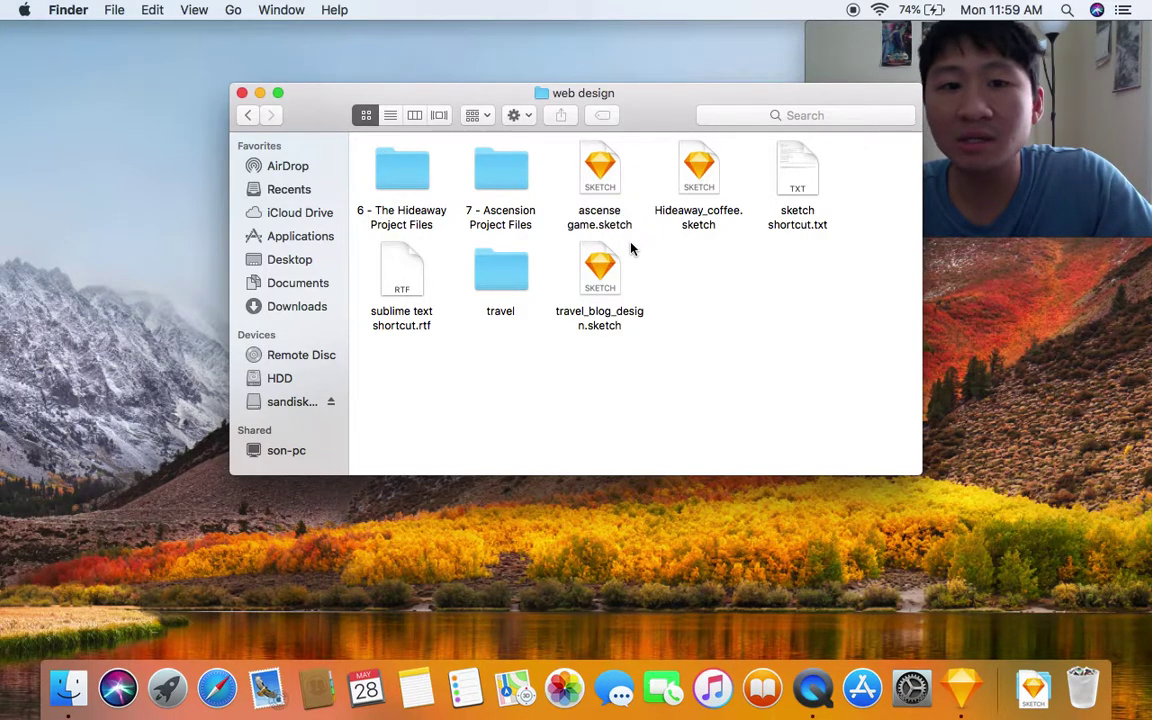
Copy ascense game.sketch from the web design folder to the sandisk 64g drive
click(593, 178)
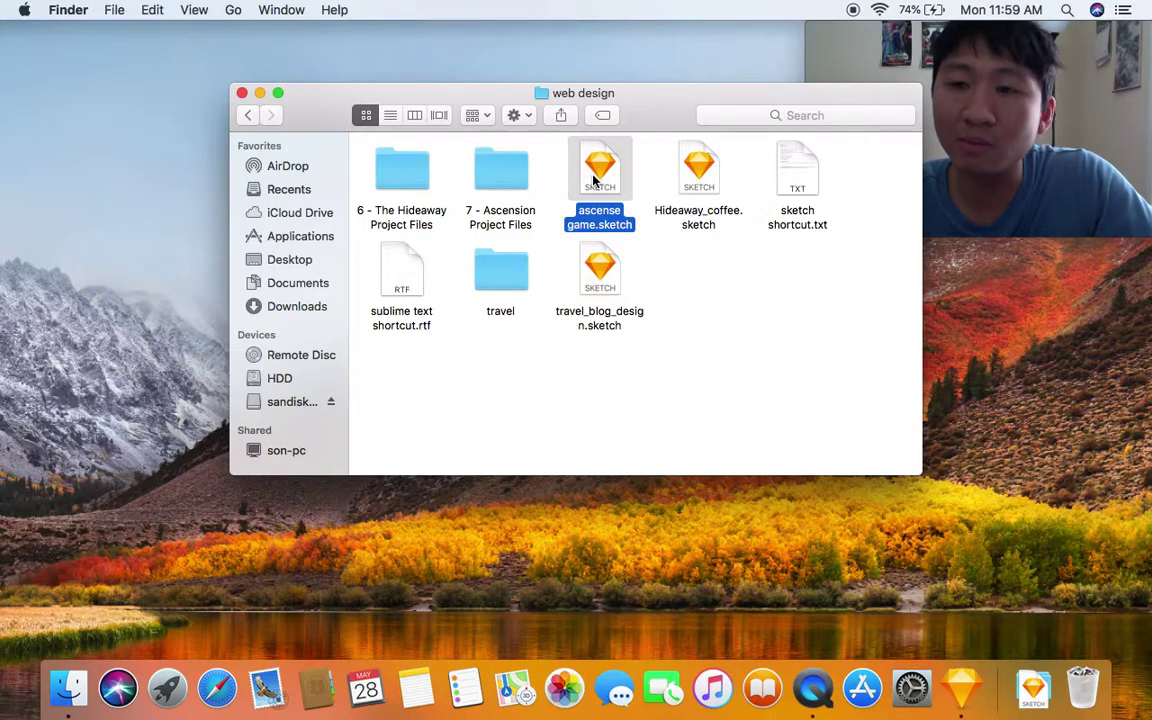
key(super+c)
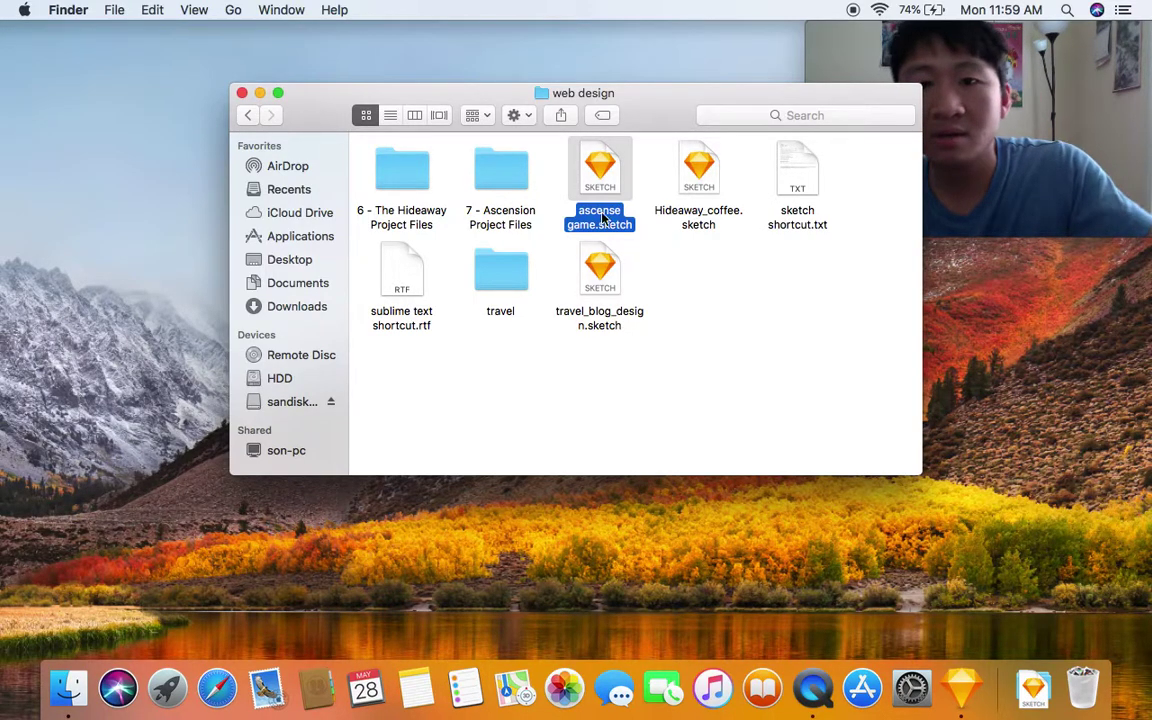
click(293, 402)
key(super+v)
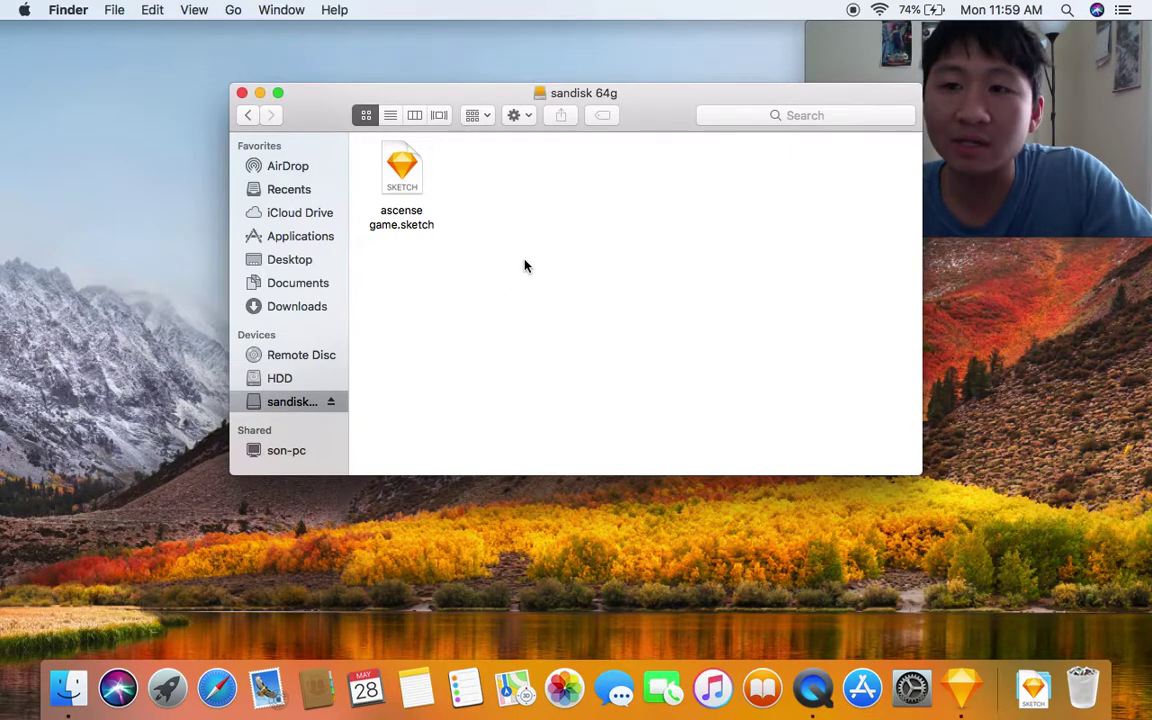
click(413, 170)
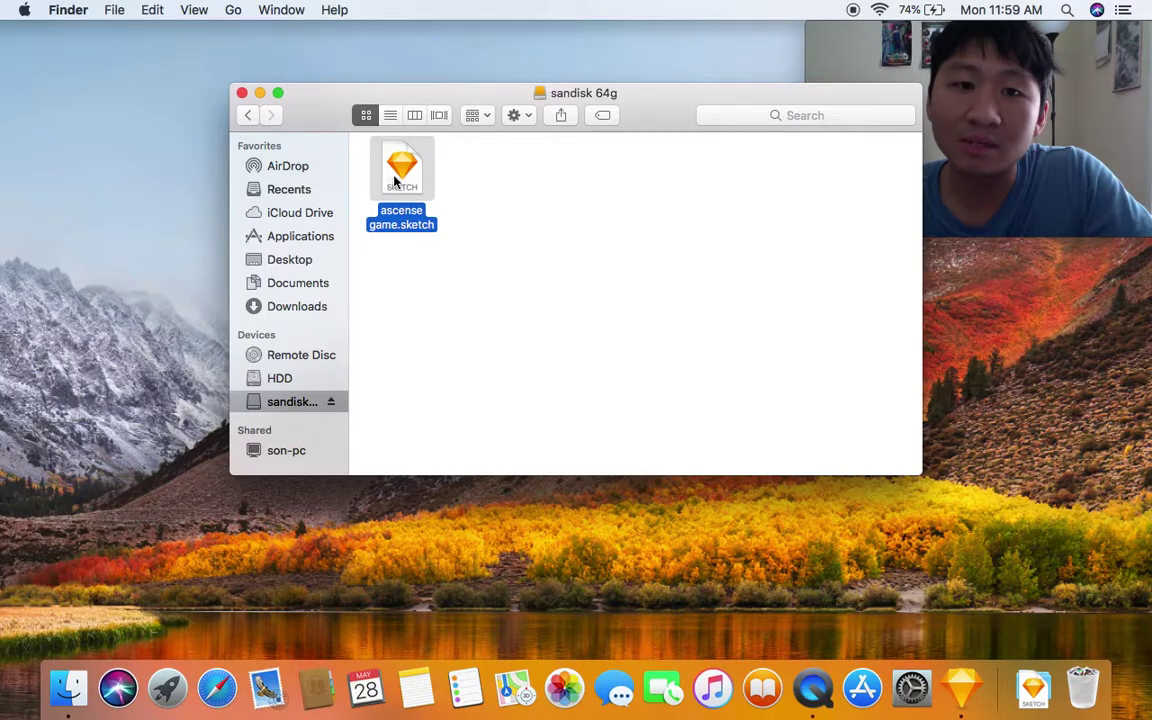
click(509, 260)
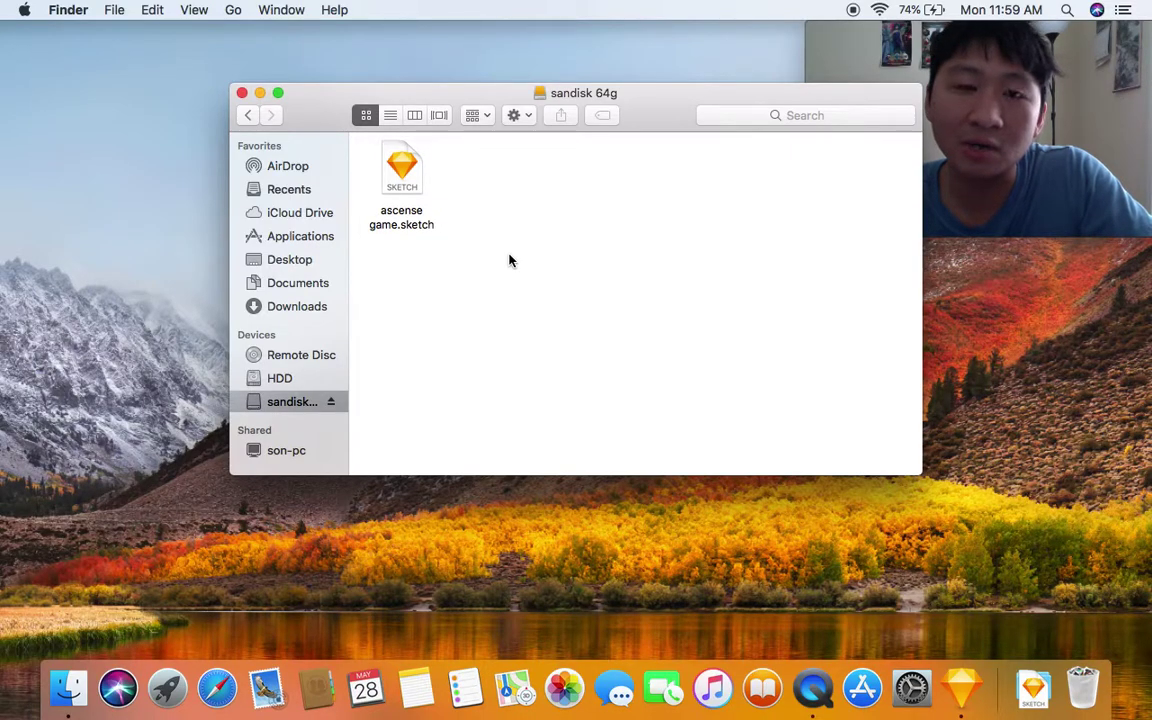
mouse_move(956, 92)
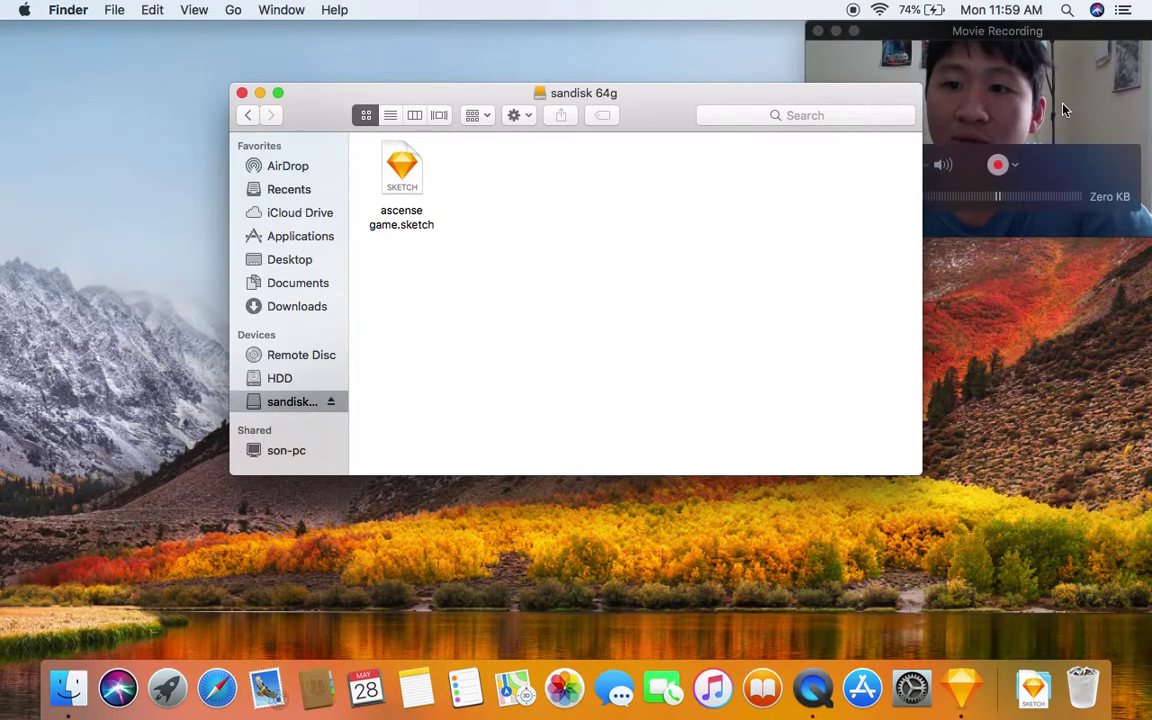